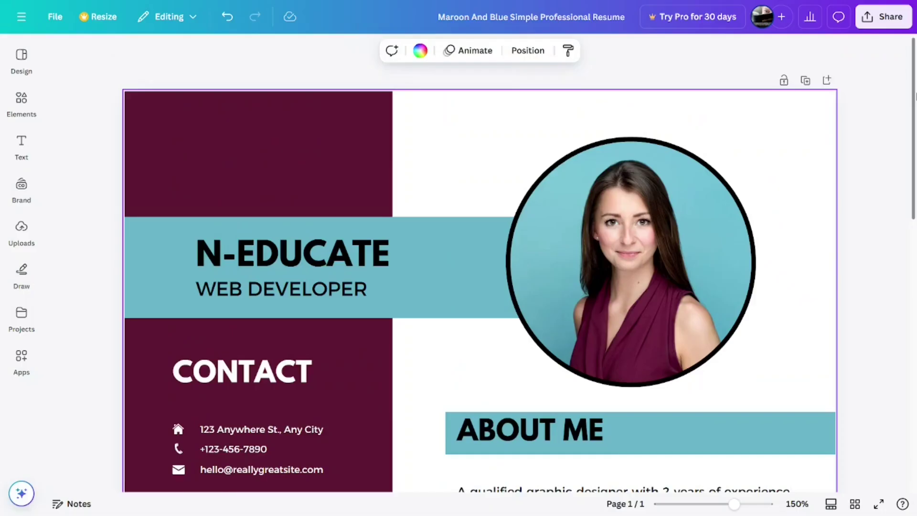
Step: Download the Maroon And Blue resume as a PDF Standard file and show it in its folder
scroll(477, 263, down, 5)
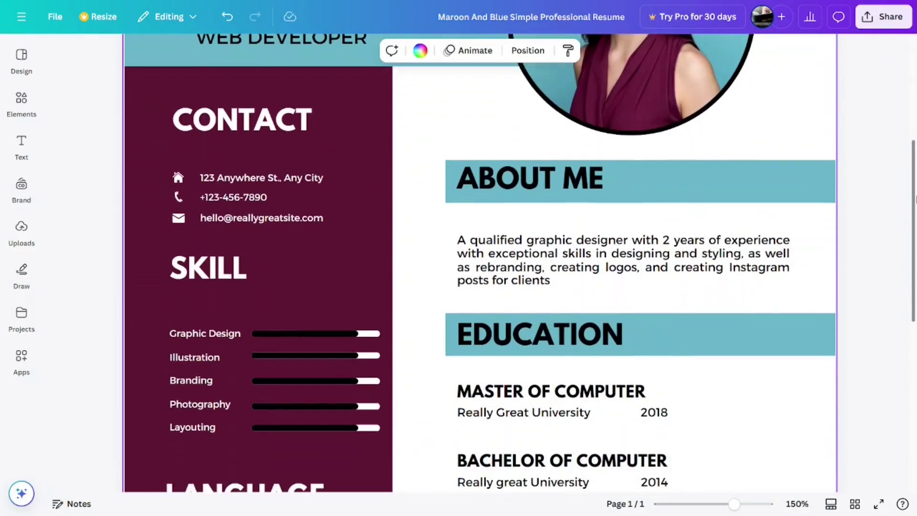
drag(916, 199, 915, 109)
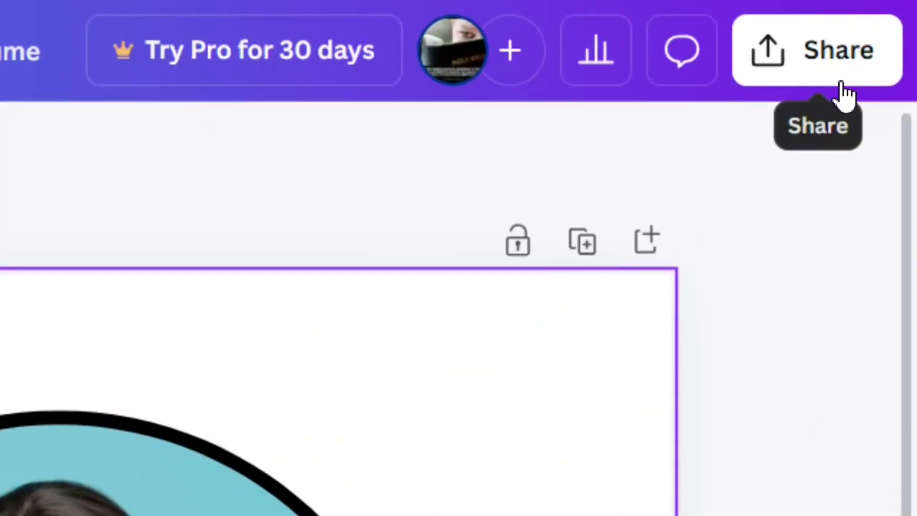
click(888, 20)
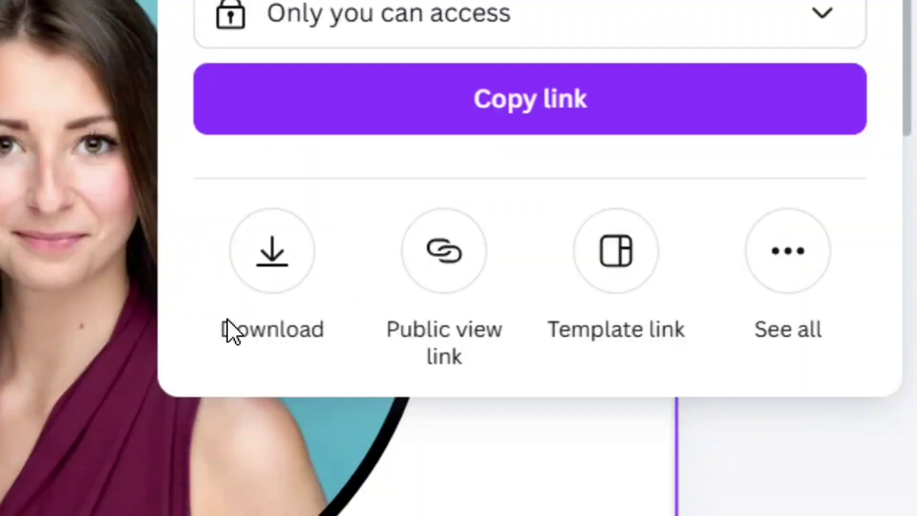
click(258, 285)
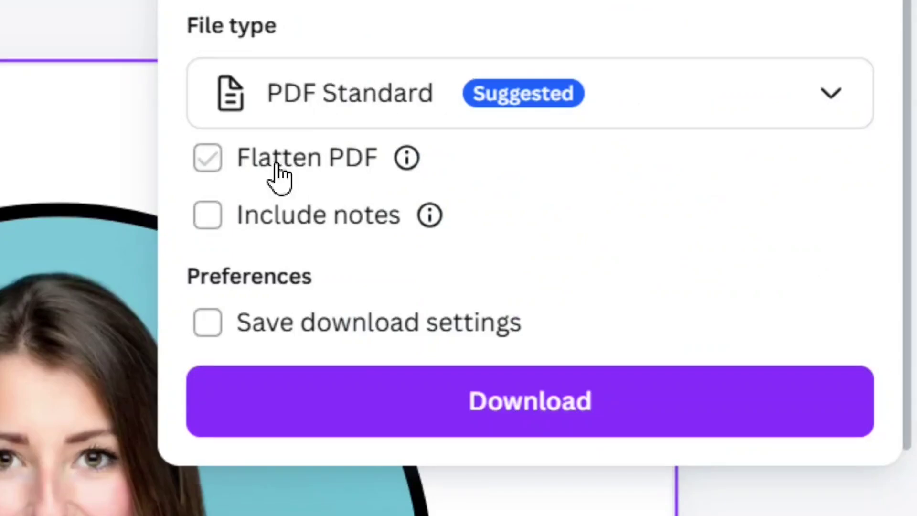
click(563, 422)
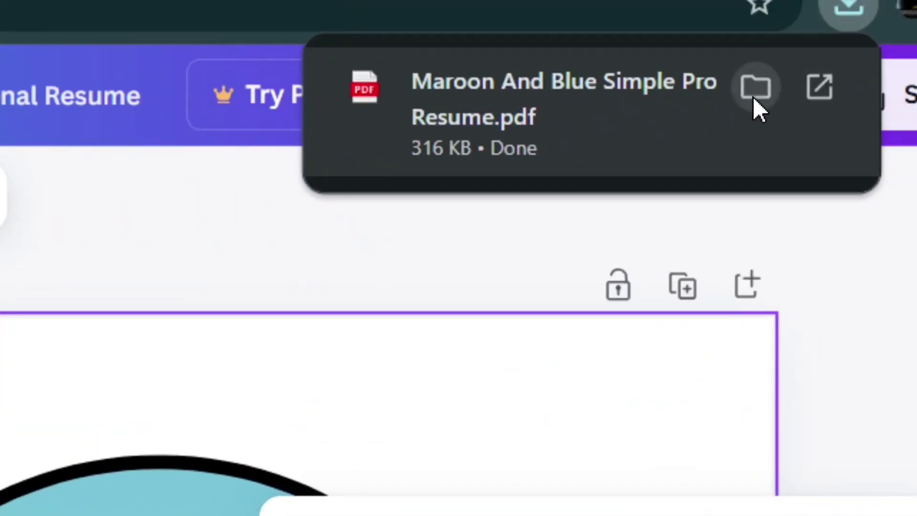
click(758, 91)
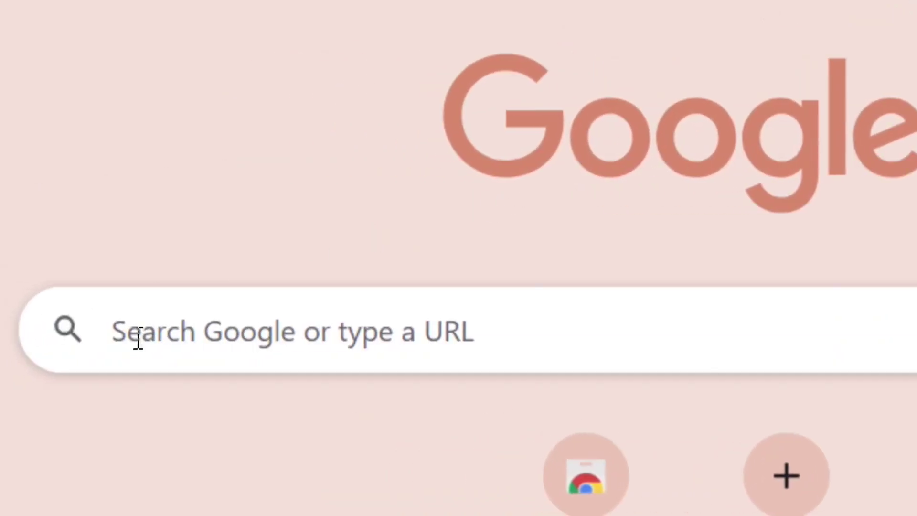
Step: Search Google for 'tiiny host' and open the Tiiny.host result
click(0, 332)
text(tiiny host)
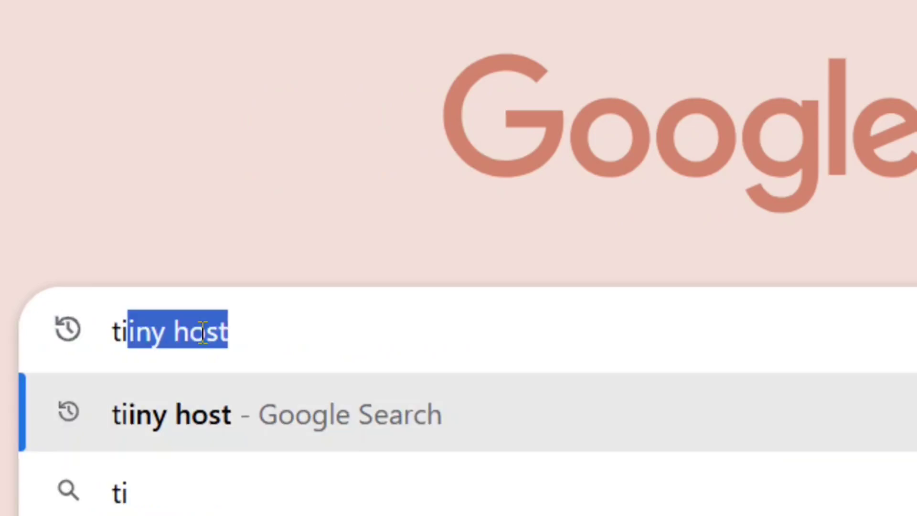
key(Right)
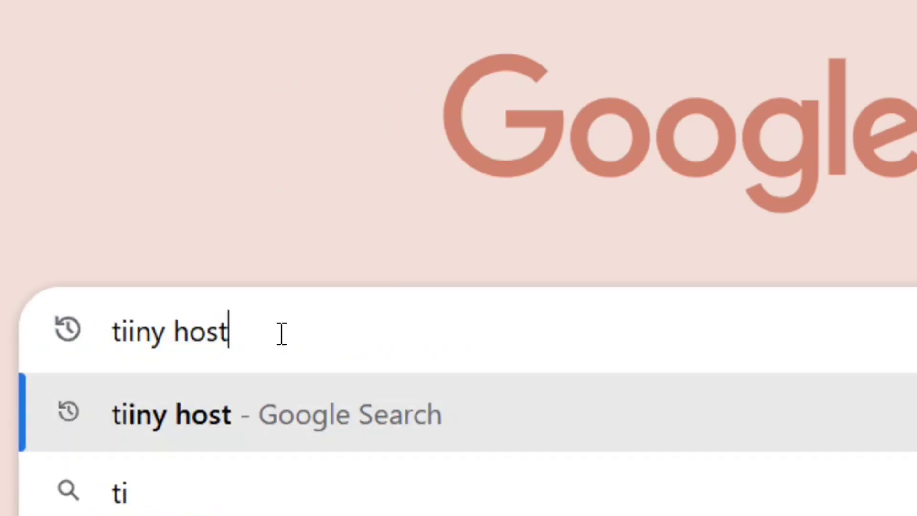
drag(257, 330, 79, 351)
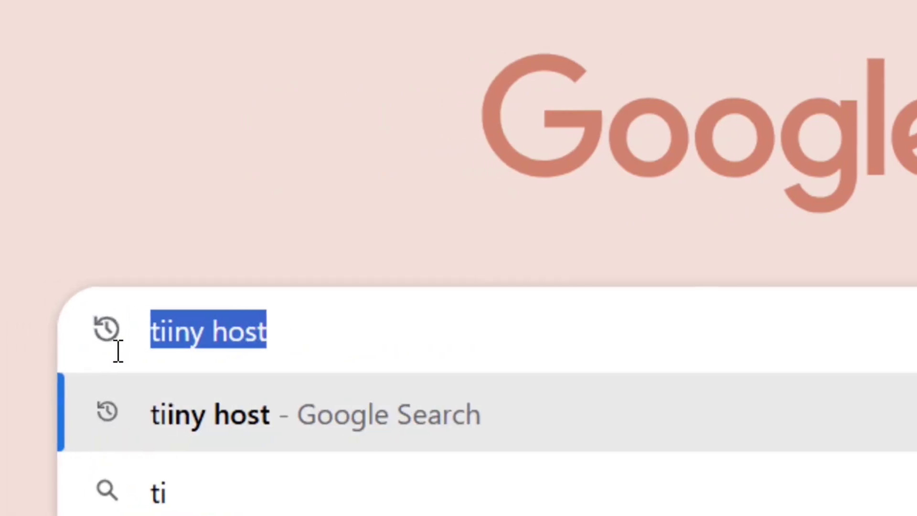
click(326, 324)
key(Return)
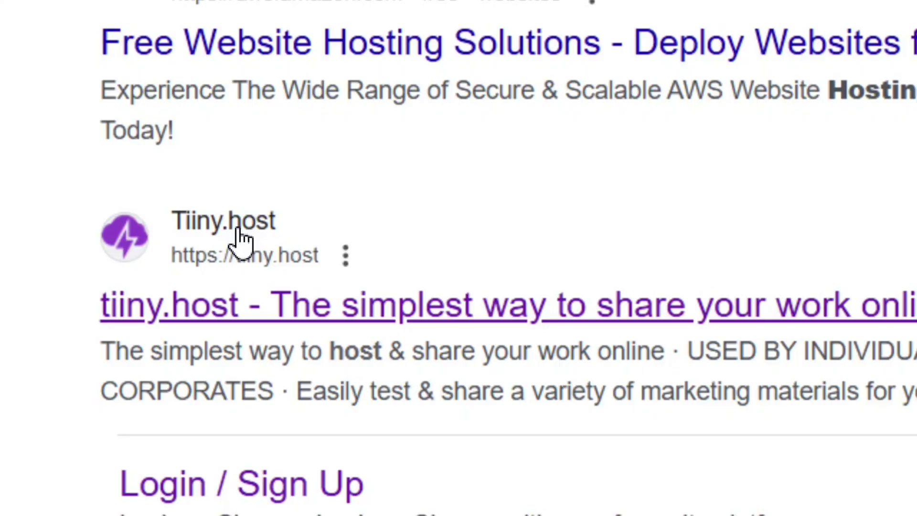
click(242, 236)
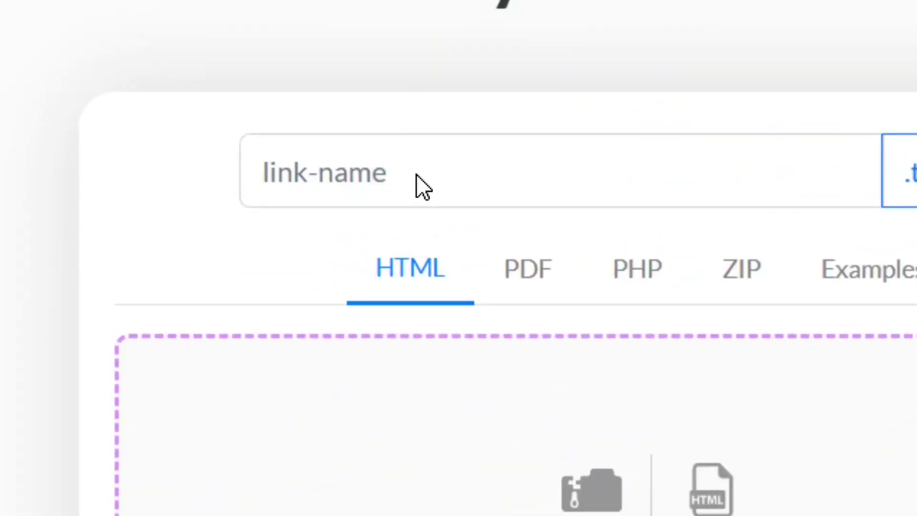
Step: Paste neducateCV as the link name, select the PDF tab, and choose Upload file
click(420, 176)
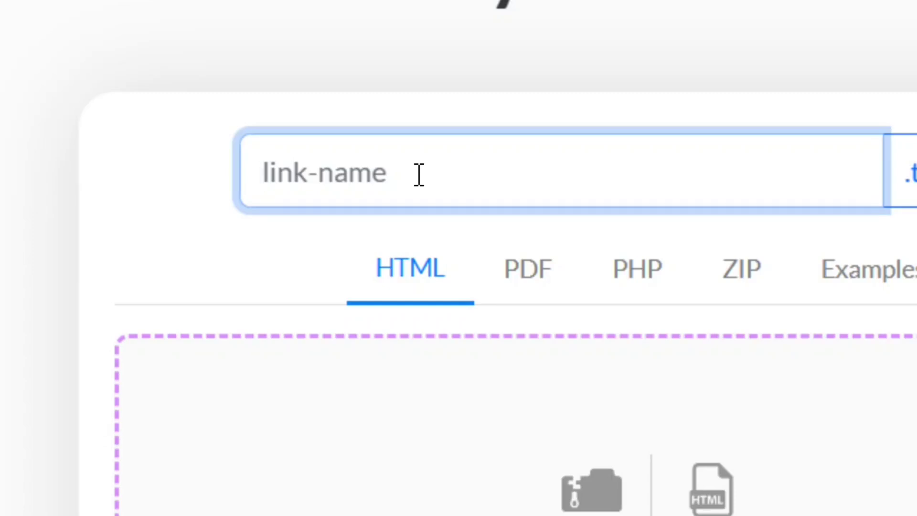
text(neducateCV)
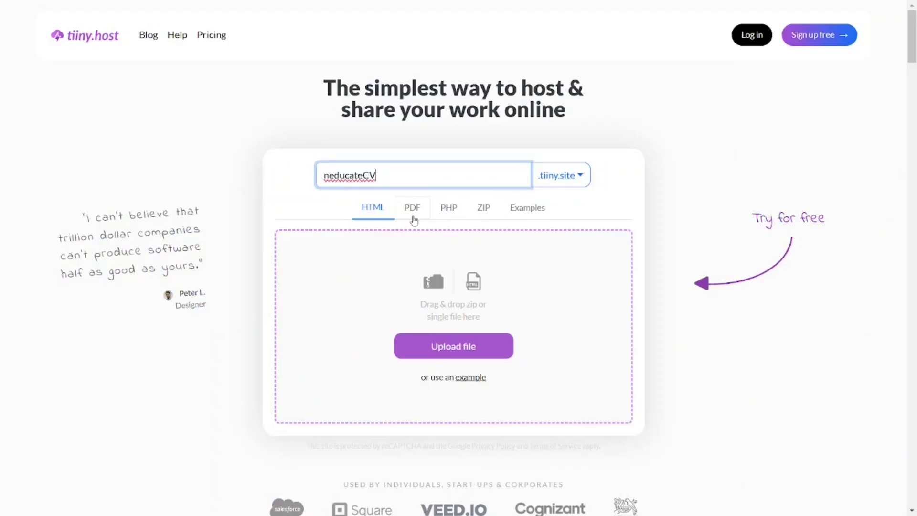
click(413, 217)
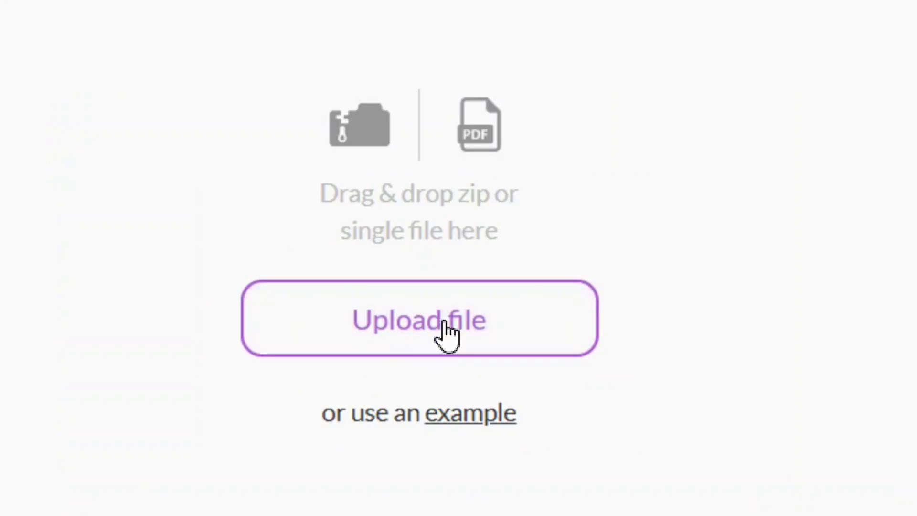
click(448, 330)
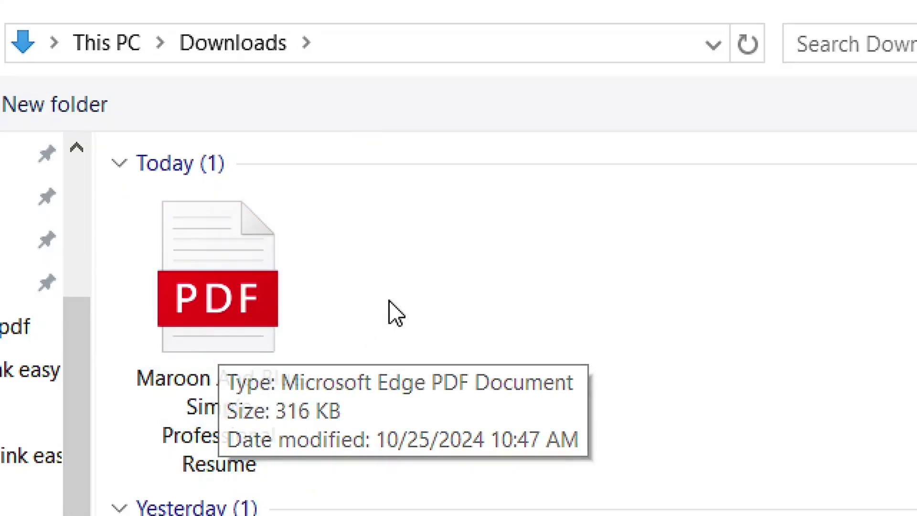
Step: Pick the Maroon And Blue Simple Professional Resume PDF from Downloads for upload
click(188, 297)
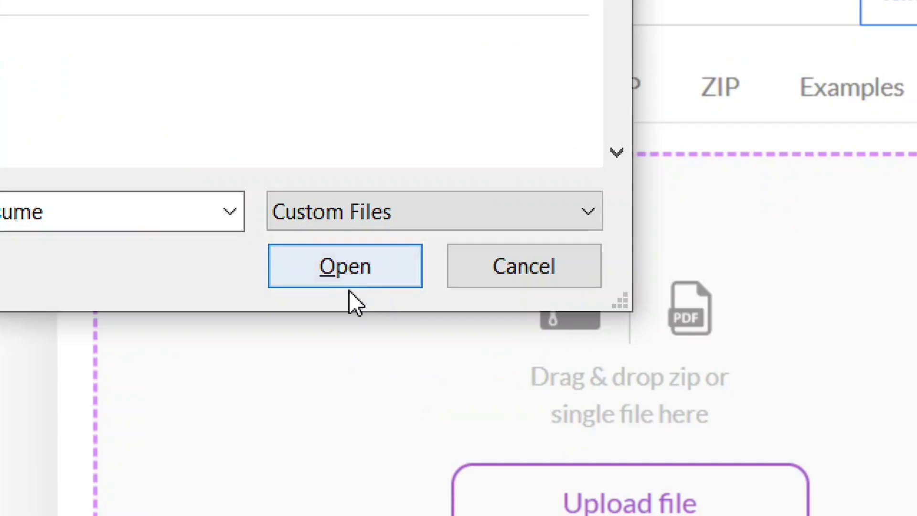
click(357, 283)
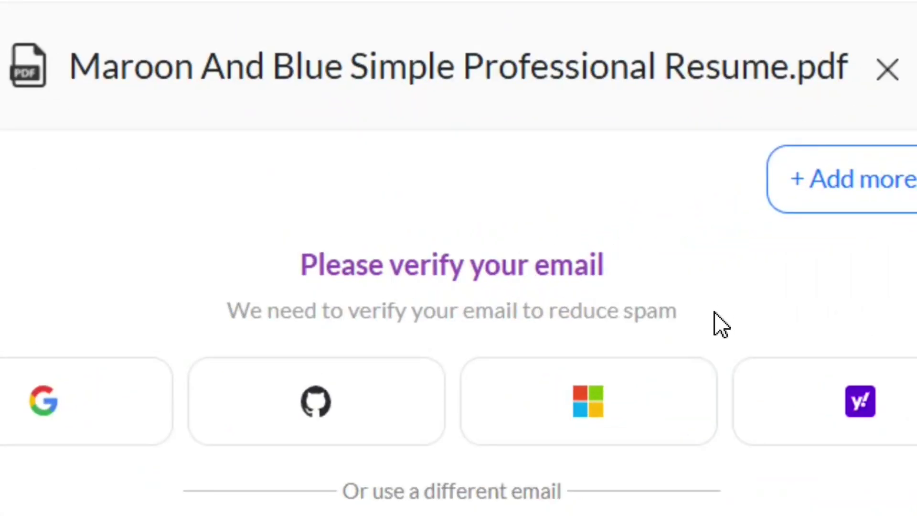
Step: Fill in the account e-mail address and submit it to receive the verification e-mail
drag(721, 326, 229, 331)
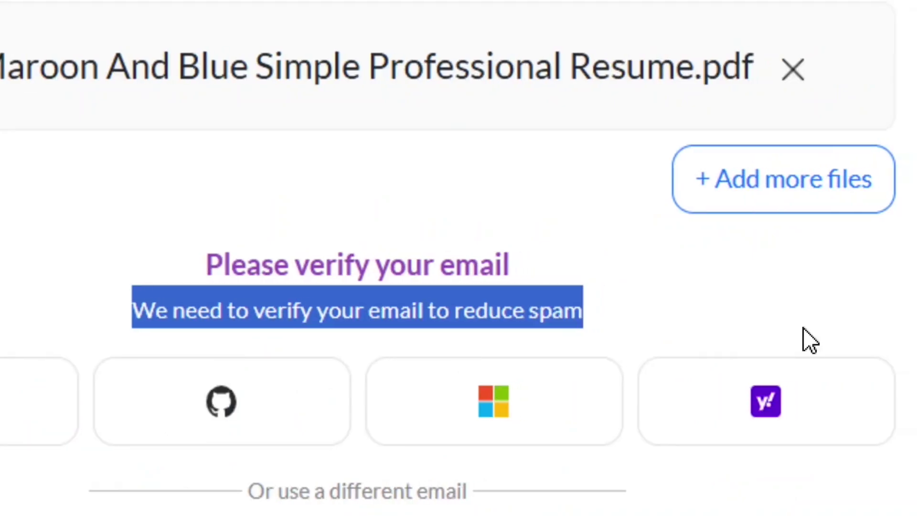
click(600, 316)
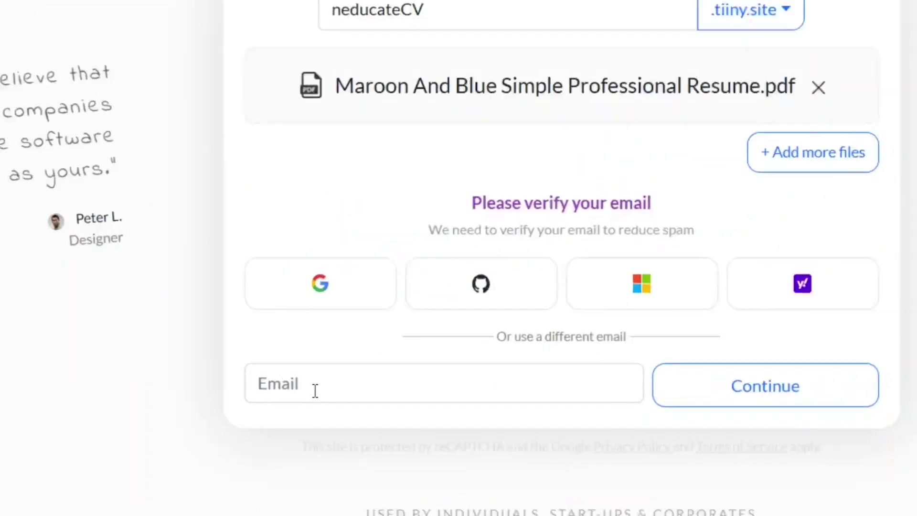
click(382, 376)
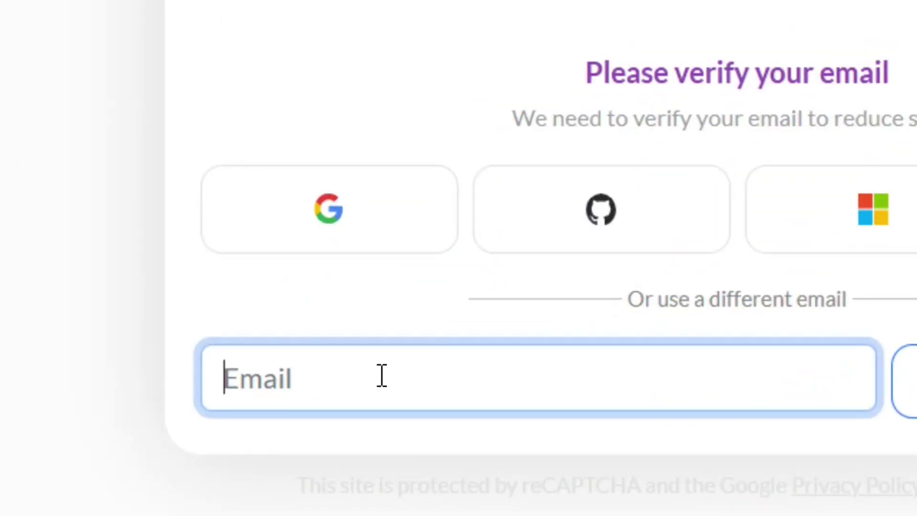
key(ctrl+v)
drag(620, 378, 191, 405)
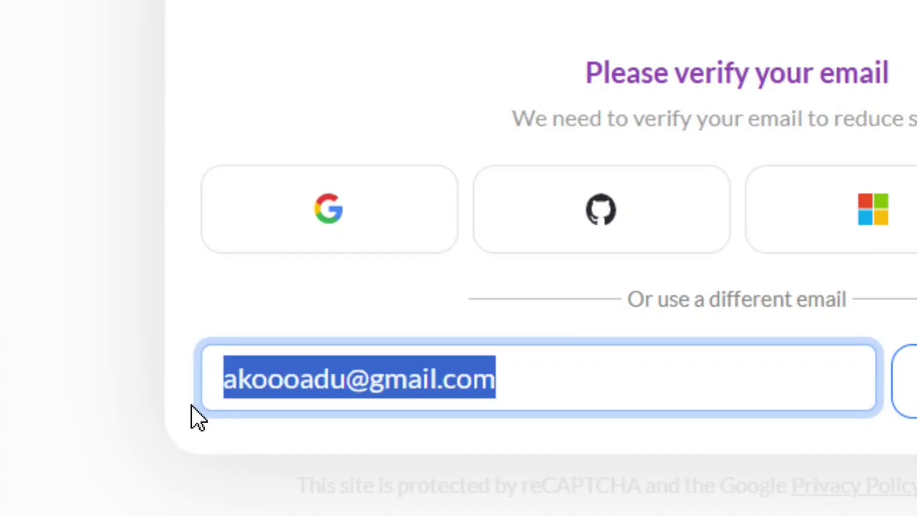
click(609, 388)
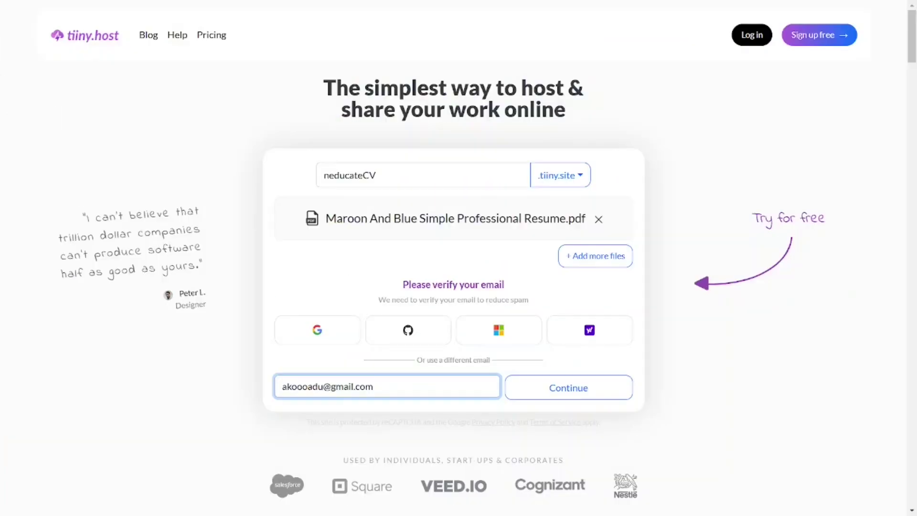
click(574, 398)
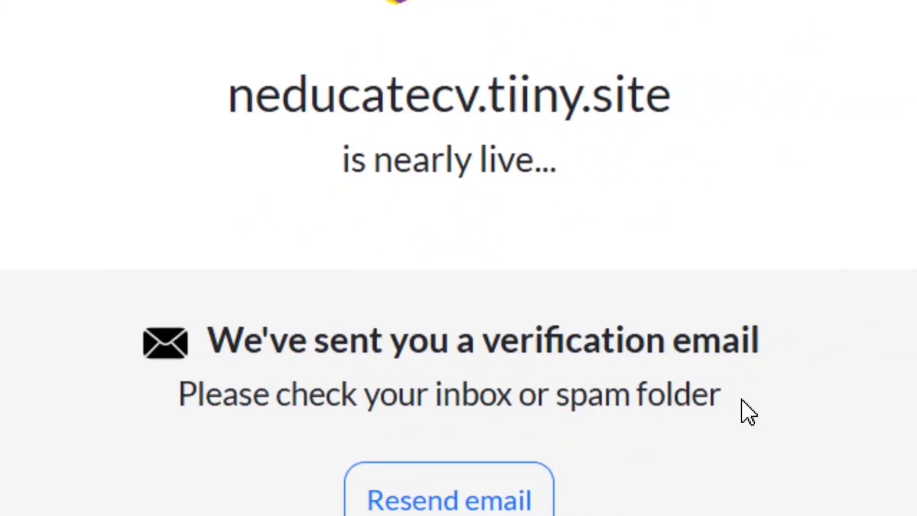
drag(748, 411, 172, 426)
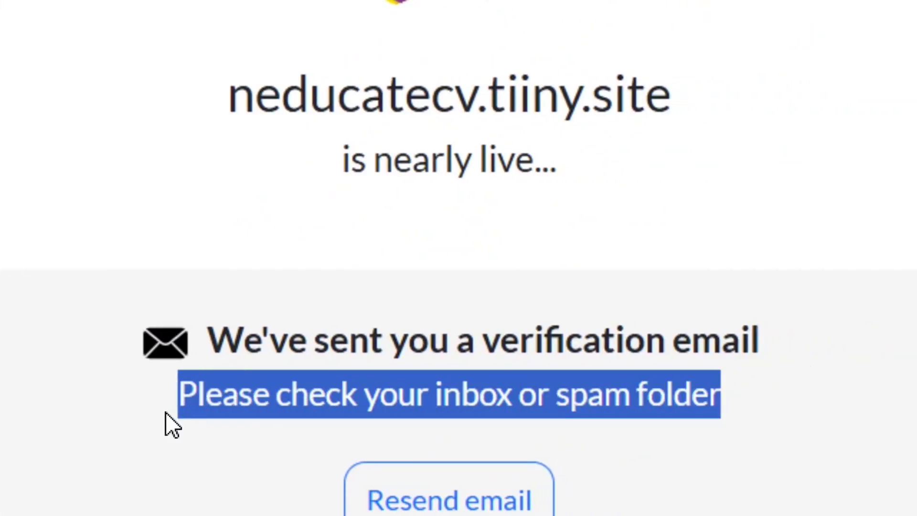
click(749, 411)
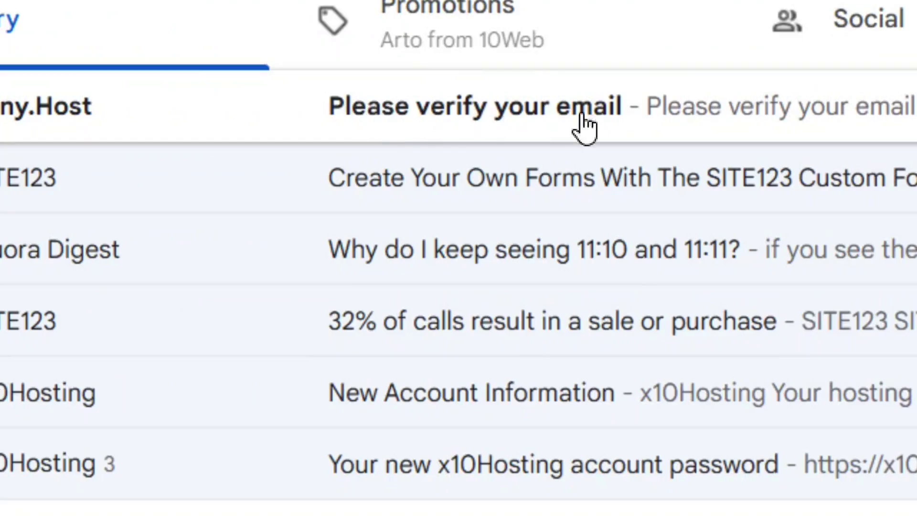
Step: Open Tiiny.Host's 'Please verify your email' message and follow its Verify link
click(475, 120)
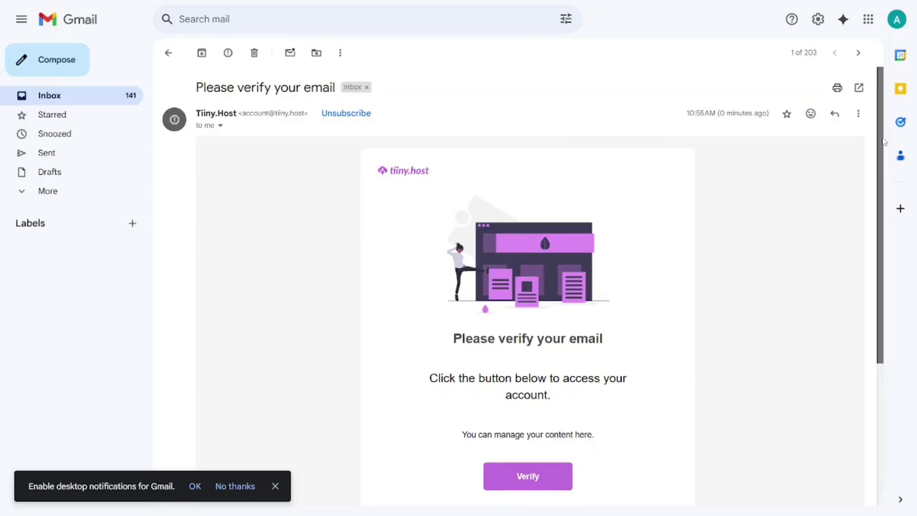
scroll(528, 286, down, 2)
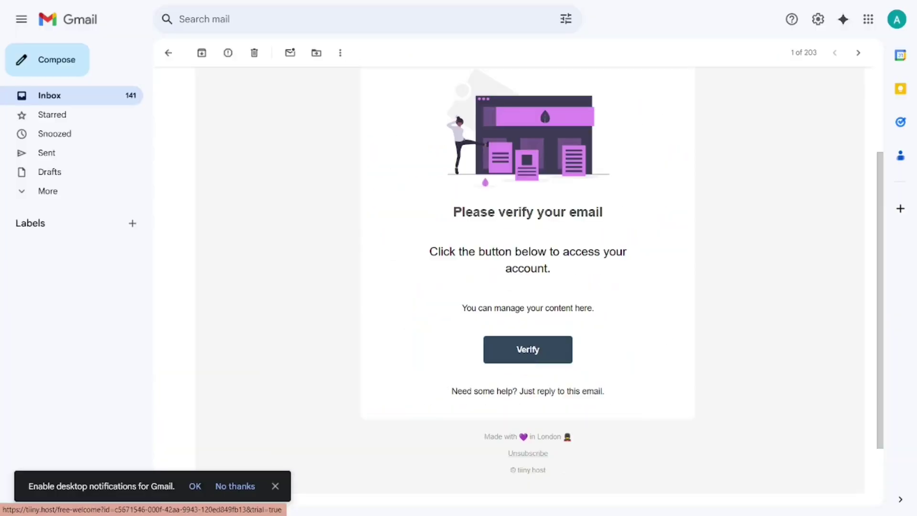
click(554, 328)
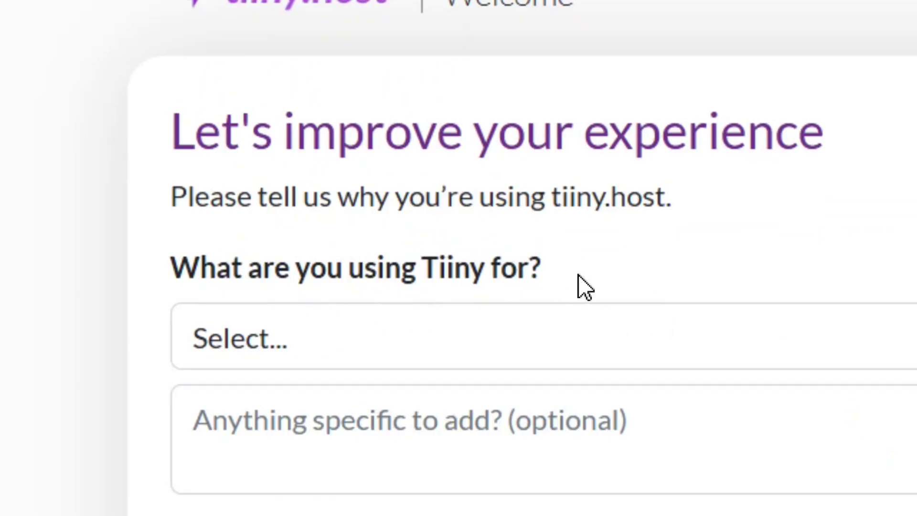
Step: Answer 'What are you using Tiiny for?' with Sharing resume/CV and complete the questionnaire
drag(577, 282, 299, 287)
click(624, 271)
click(279, 344)
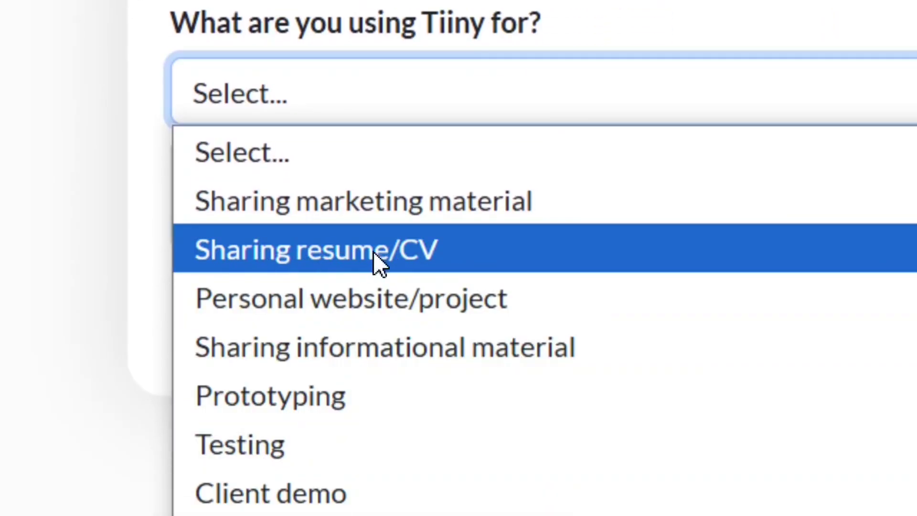
click(431, 252)
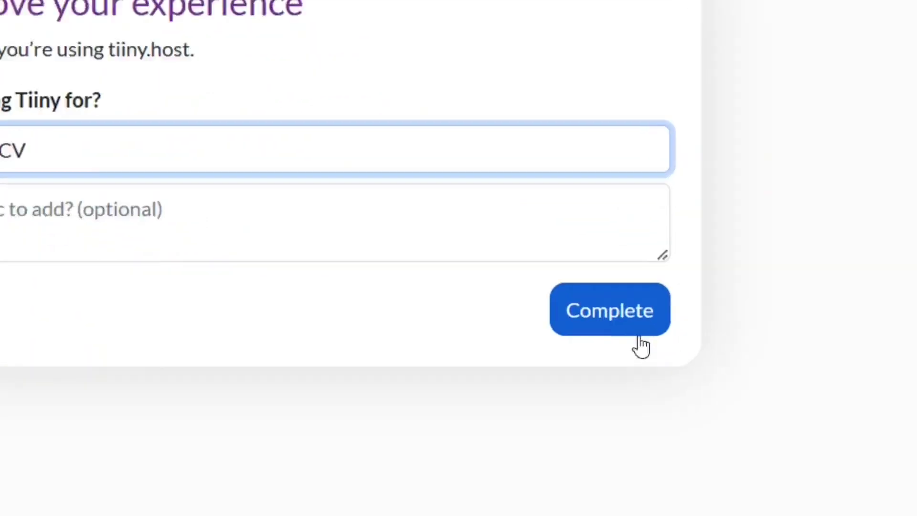
click(621, 334)
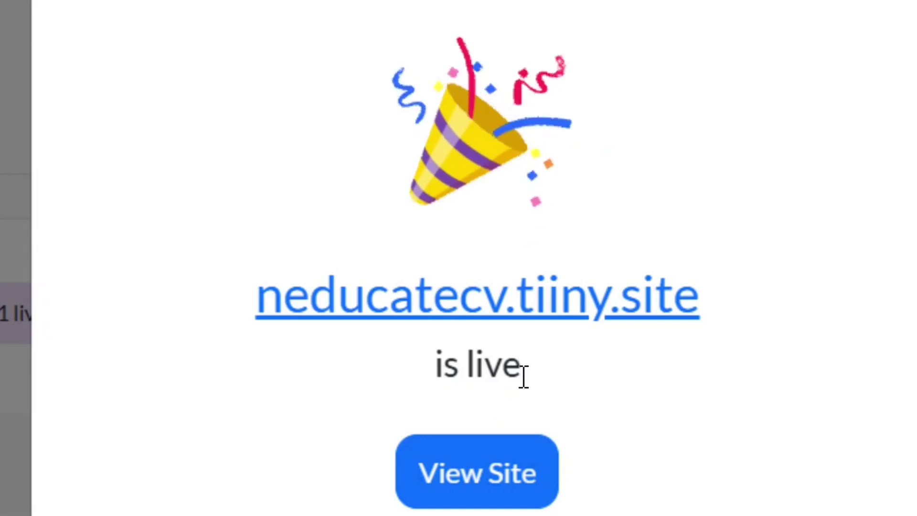
Step: Scroll the 'is live' dialog and view neducatecv.tiiny.site showing the resume PDF
drag(523, 376, 432, 385)
click(610, 381)
scroll(610, 380, down, 3)
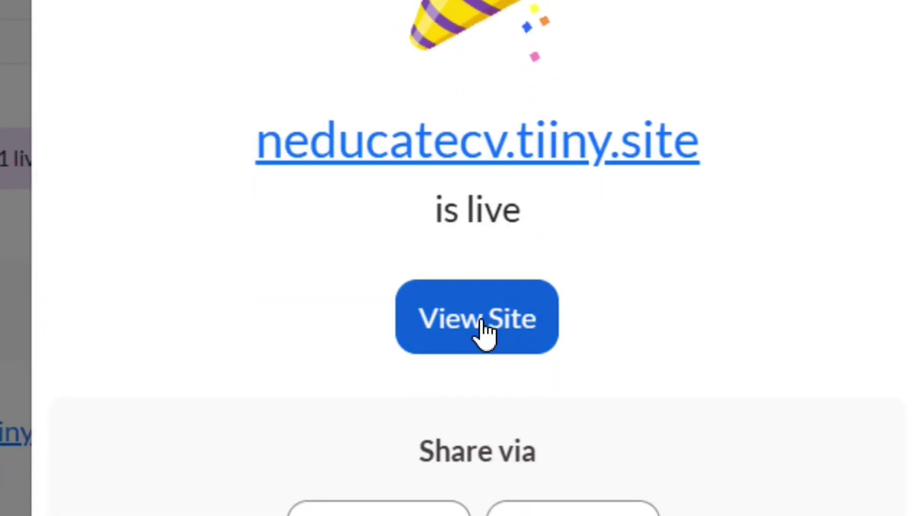
scroll(476, 385, down, 4)
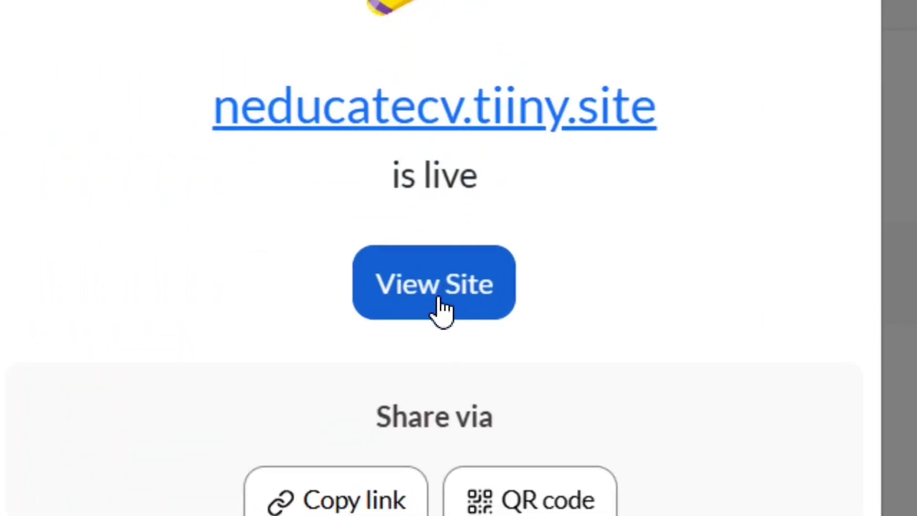
click(442, 307)
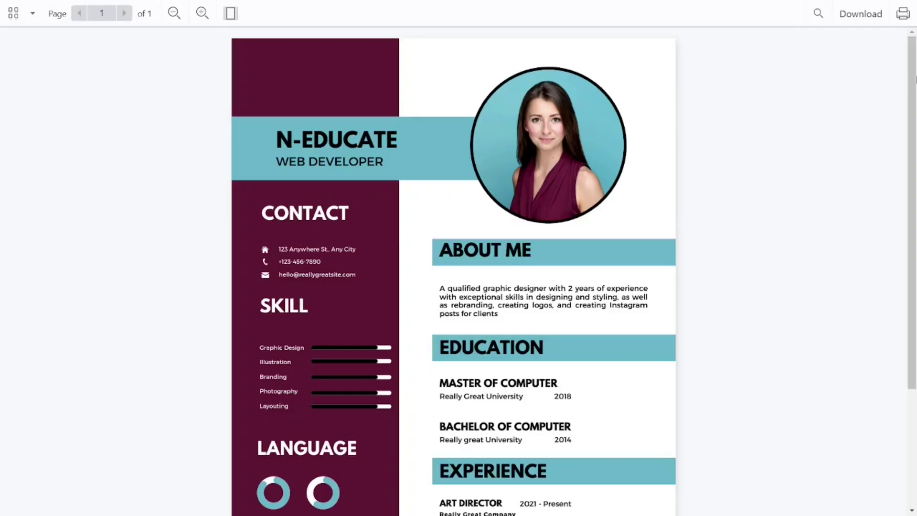
scroll(453, 268, down, 2)
scroll(453, 268, down, 2)
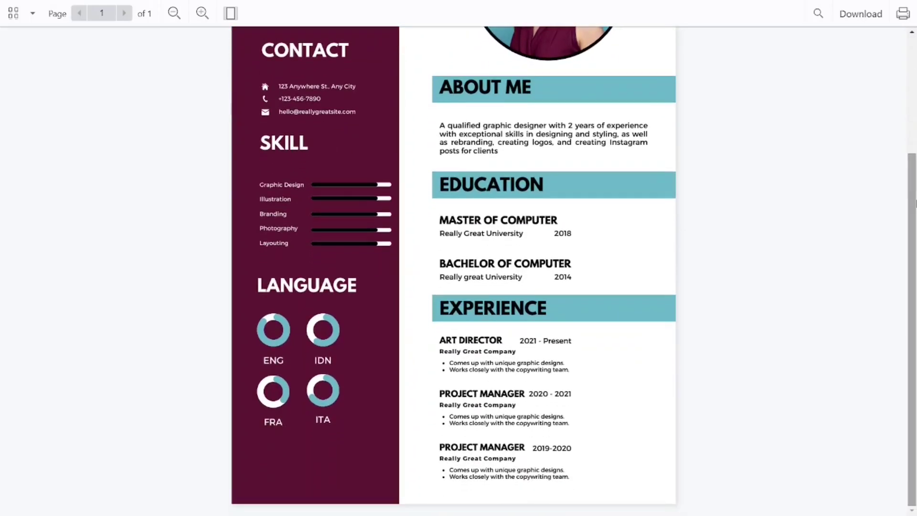
scroll(867, 104, up, 4)
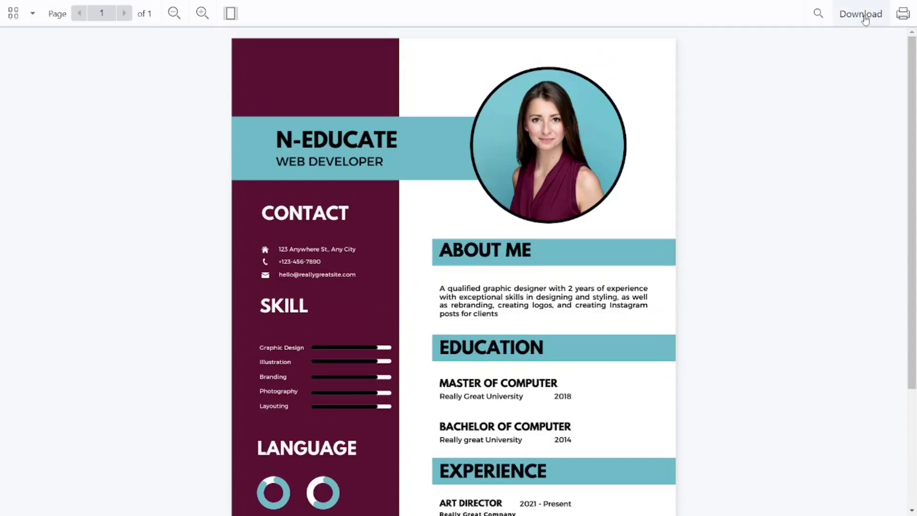